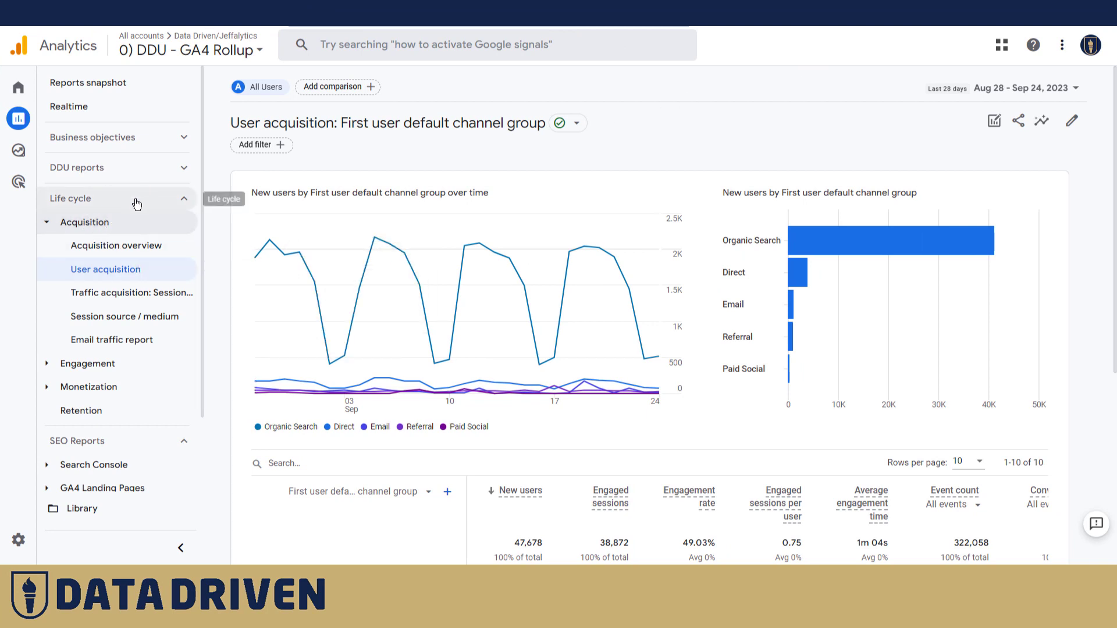
scroll(218, 271, "down", 4)
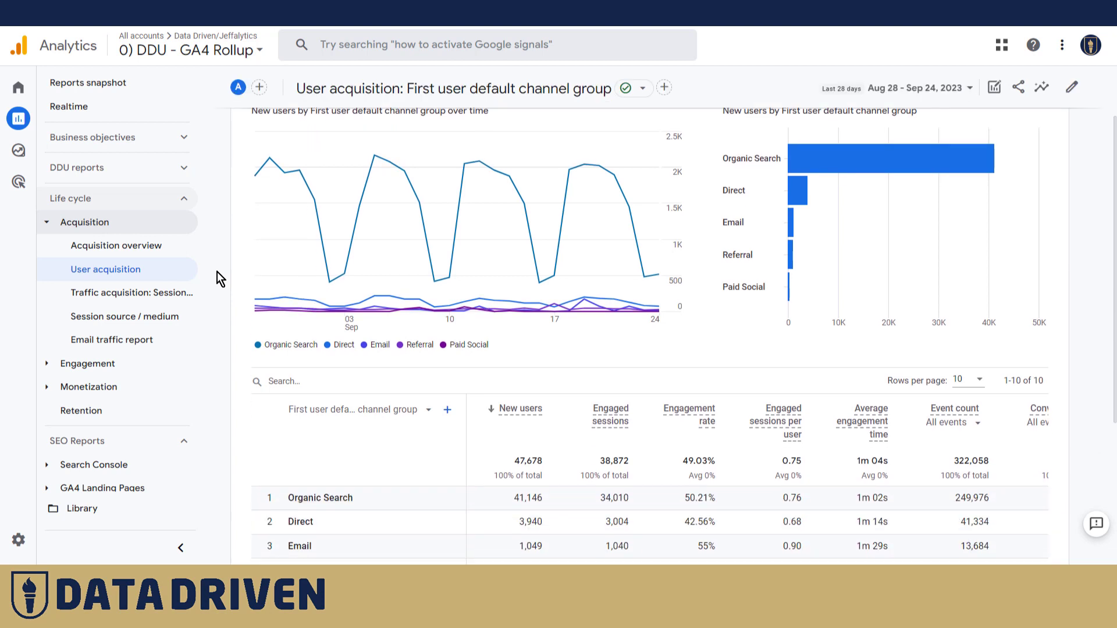
scroll(218, 271, "down", 2)
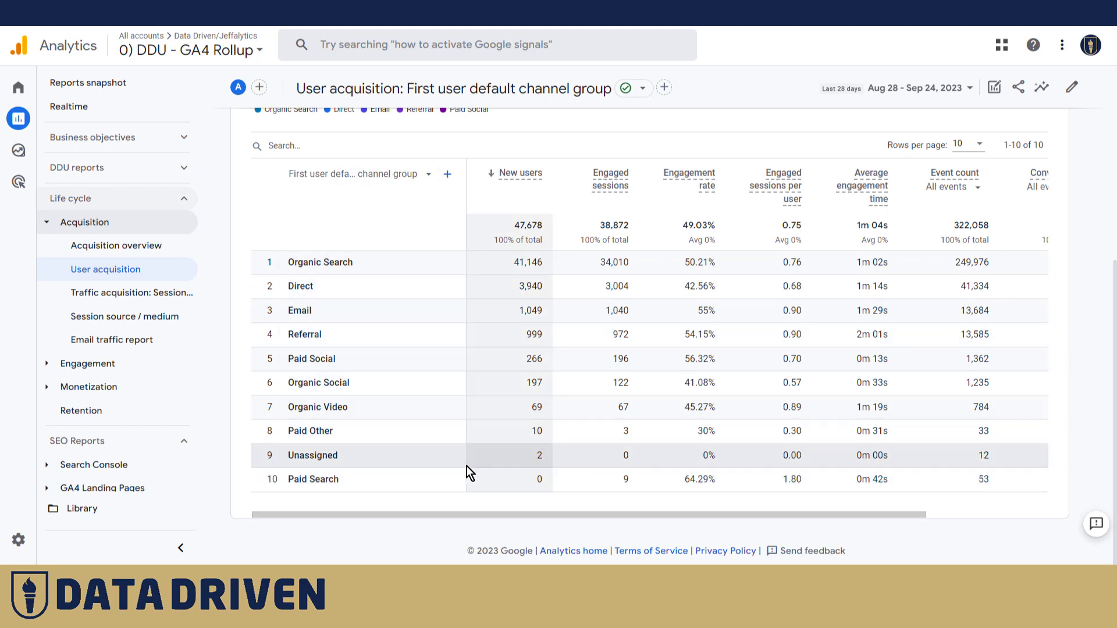
left_click_drag(462, 516, 493, 519)
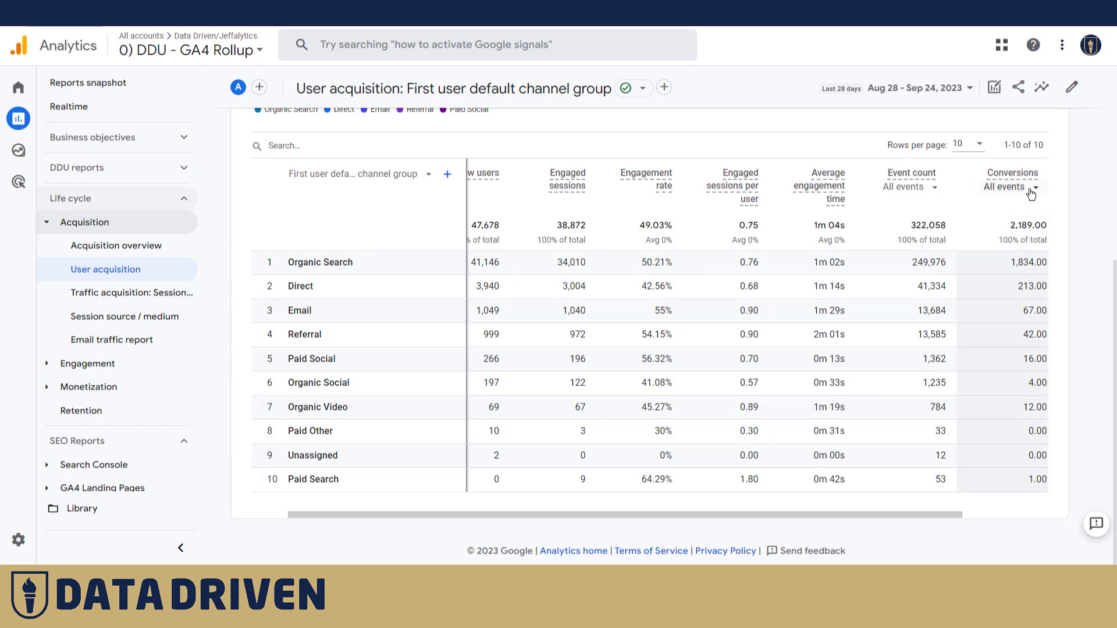
left_click(1032, 189)
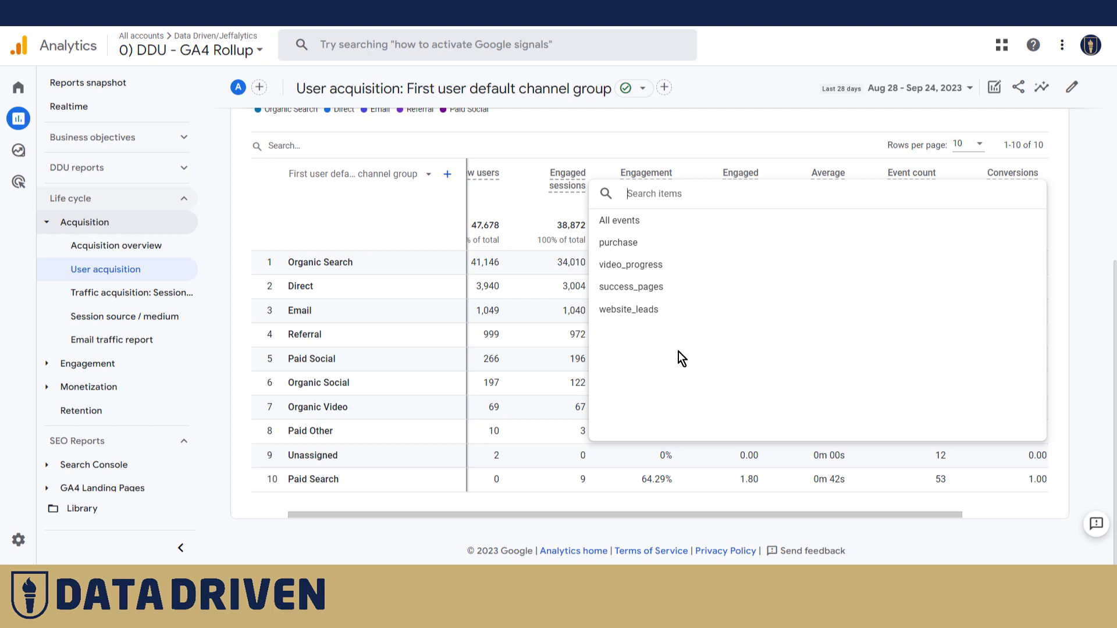
left_click(707, 513)
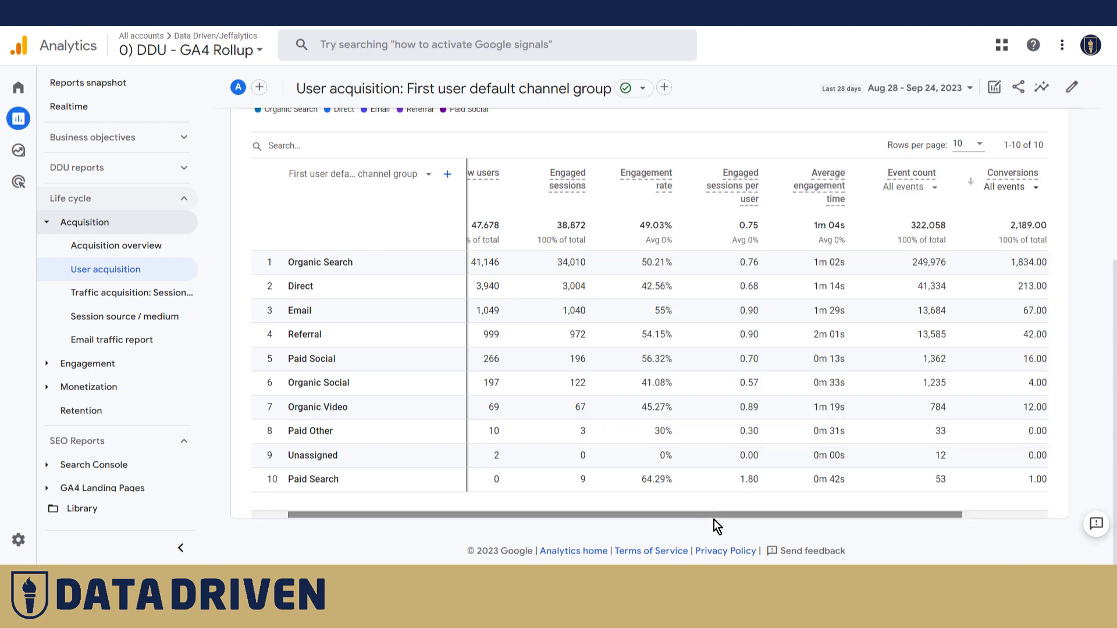
Add Session conversion rate and User conversion rate to the User acquisition metrics, moving Total revenue last
left_click(1070, 89)
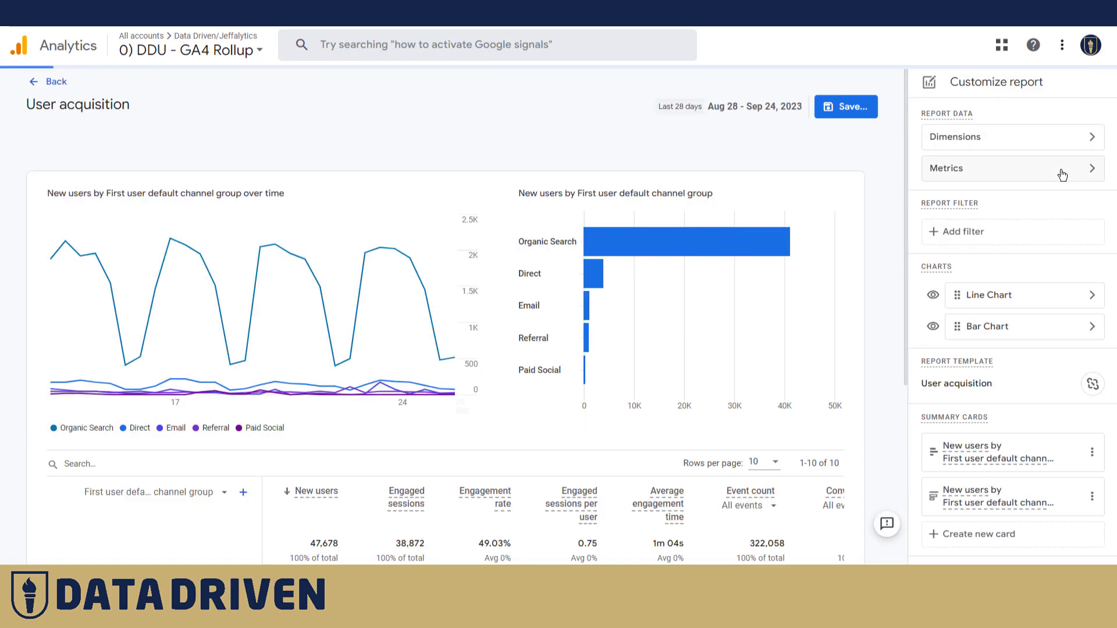
left_click(1069, 168)
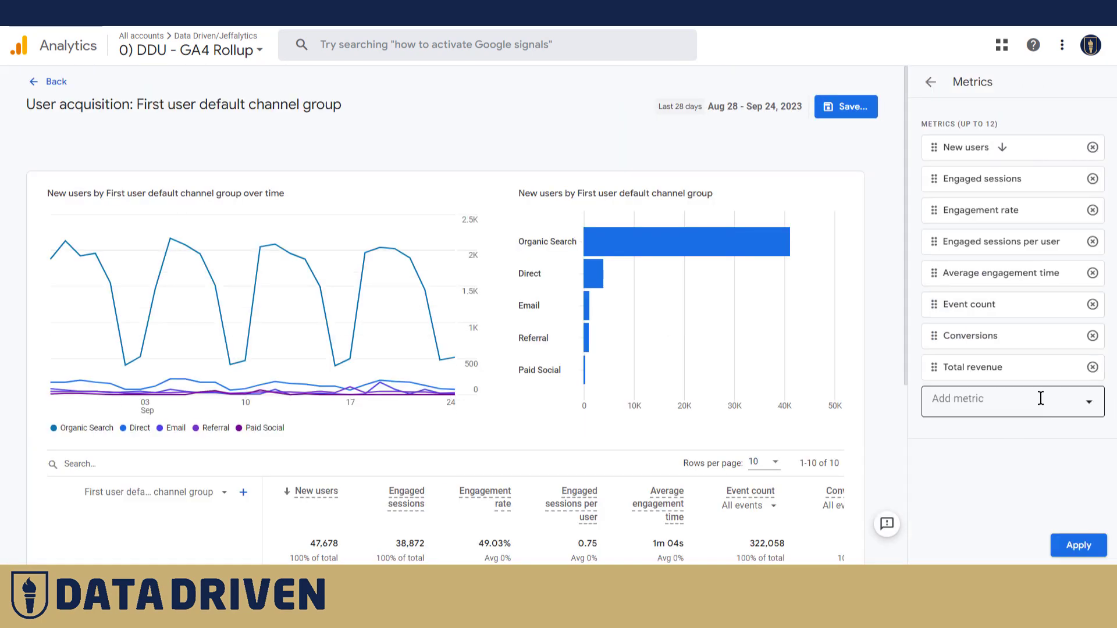
left_click(985, 412)
type("rate")
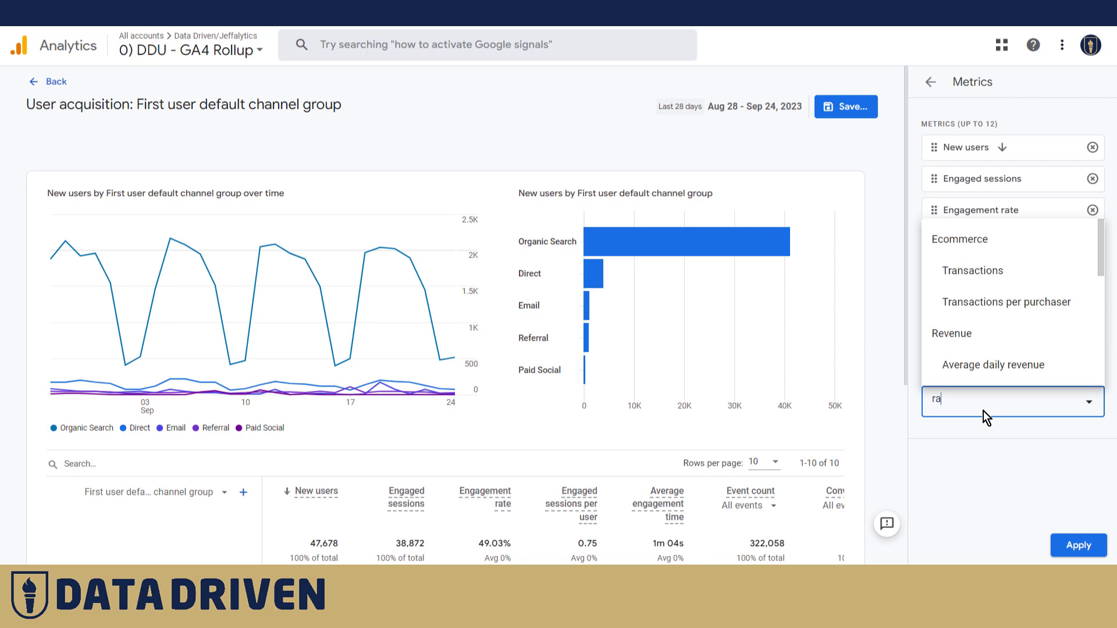
left_click(999, 302)
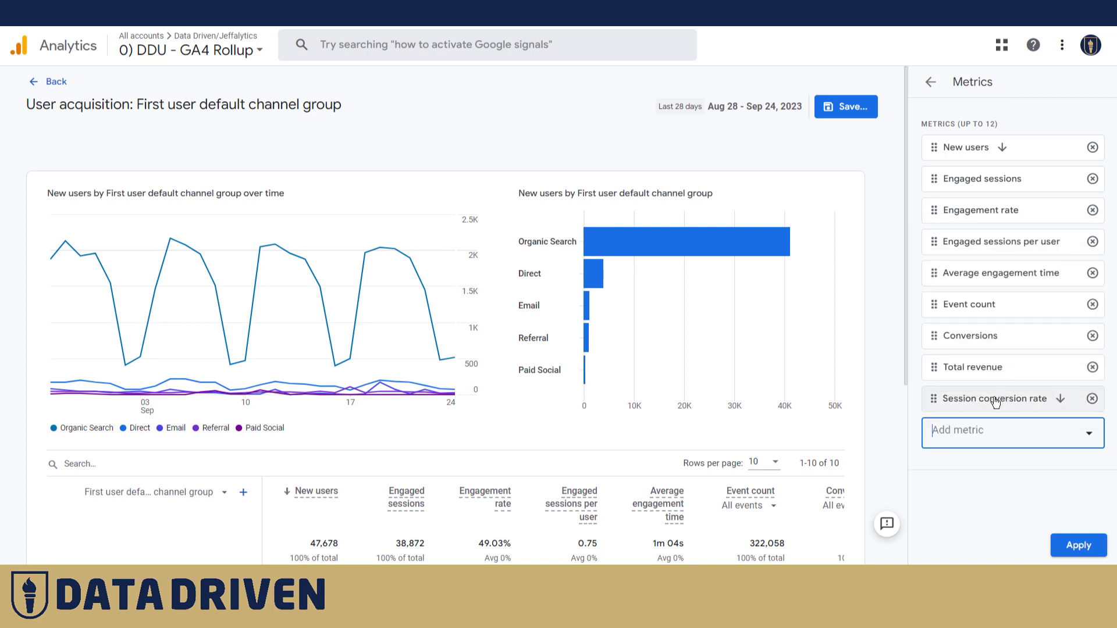
left_click(984, 432)
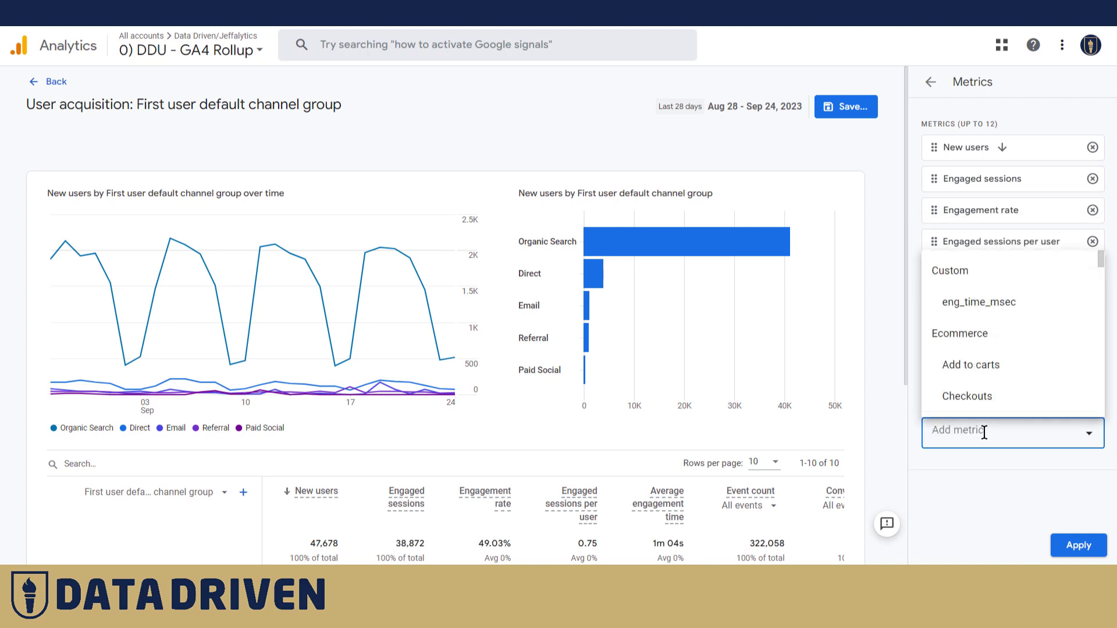
type("use")
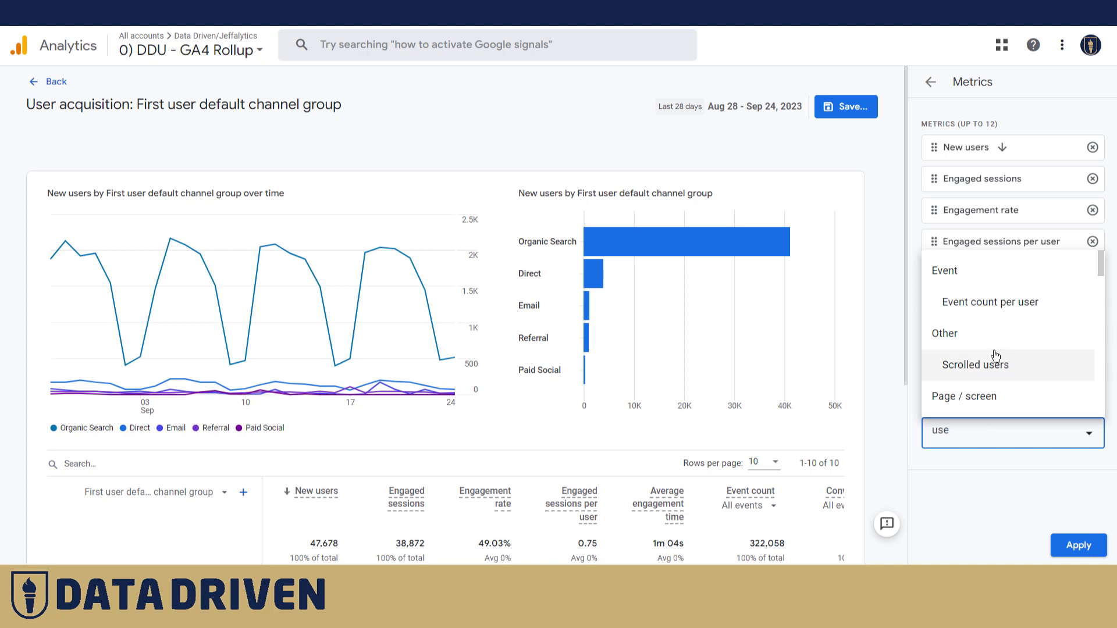
type("r c")
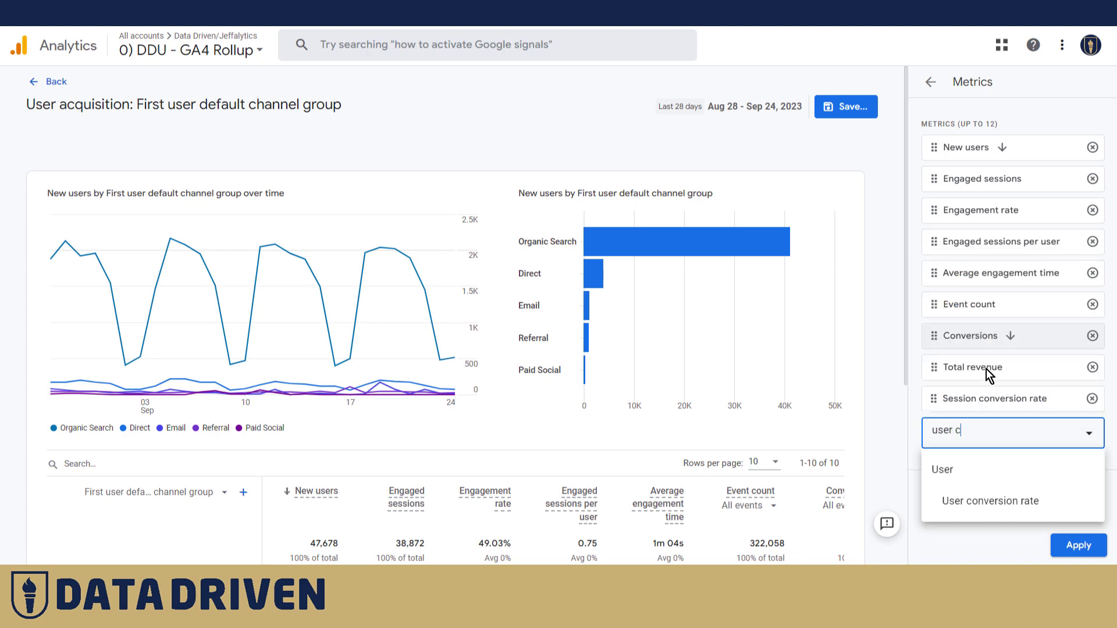
left_click(981, 506)
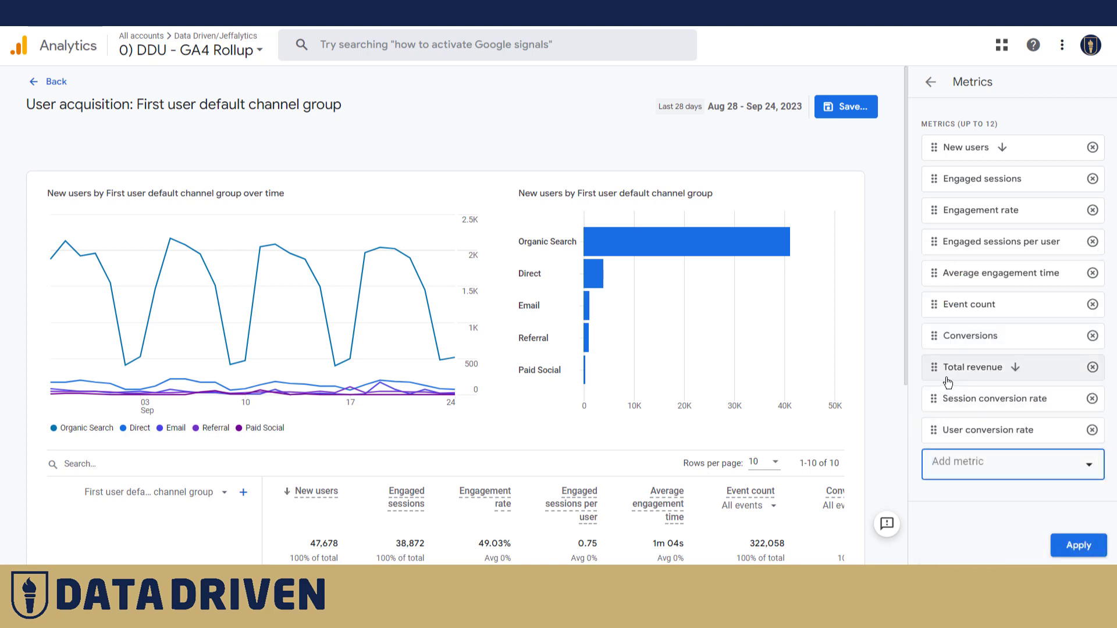
left_click_drag(935, 368, 931, 448)
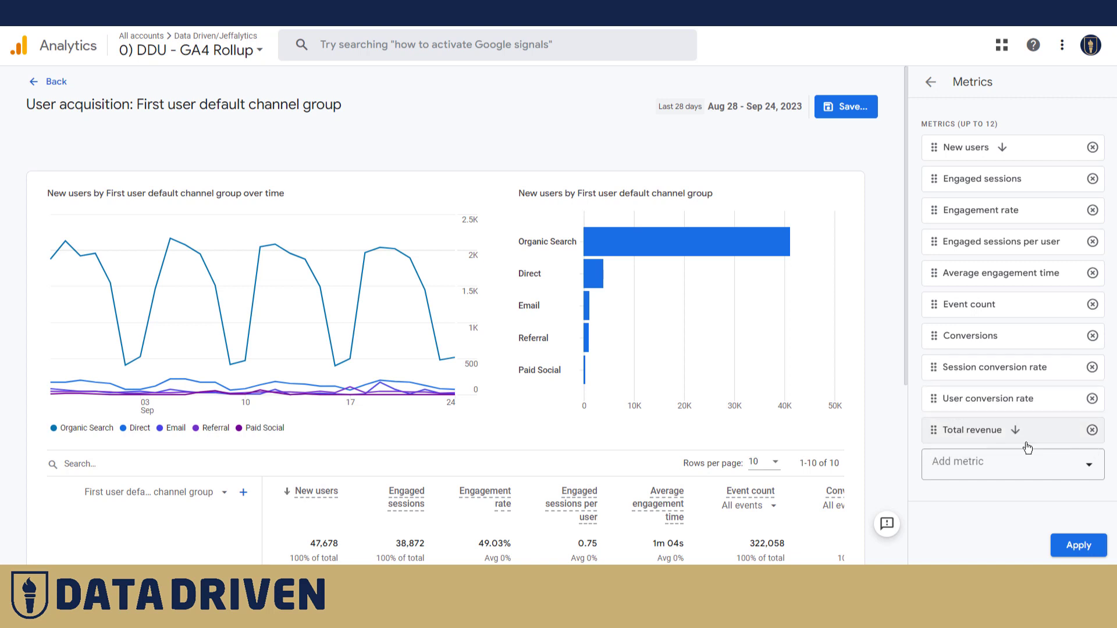
left_click(1081, 546)
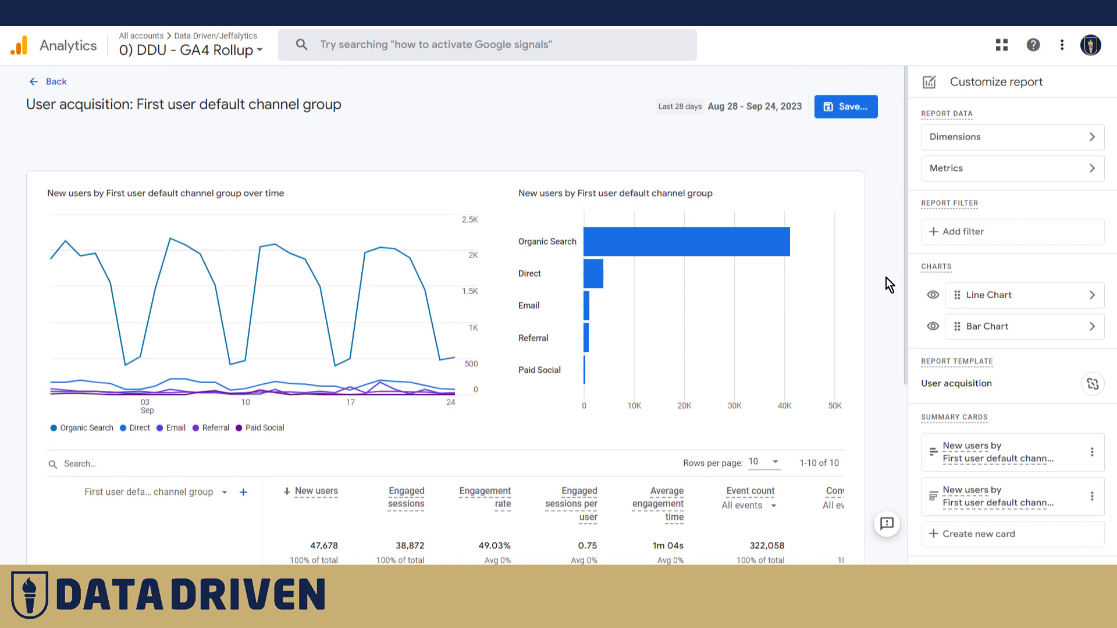
Make the channel table's Conversions column count only video_progress events
scroll(886, 278, "down", 5)
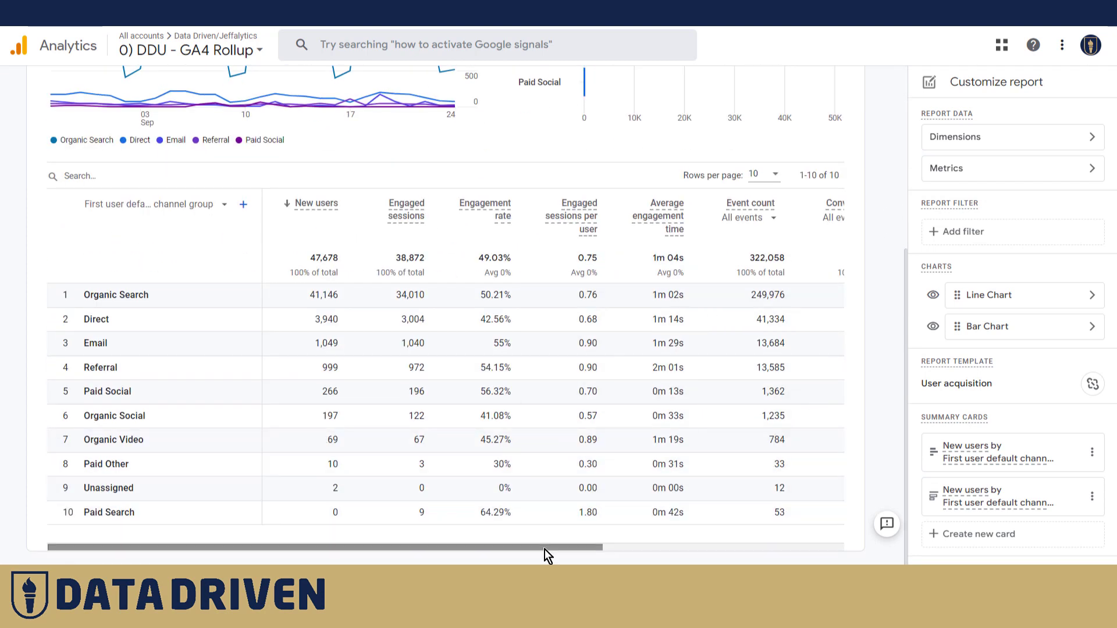
left_click_drag(545, 549, 722, 549)
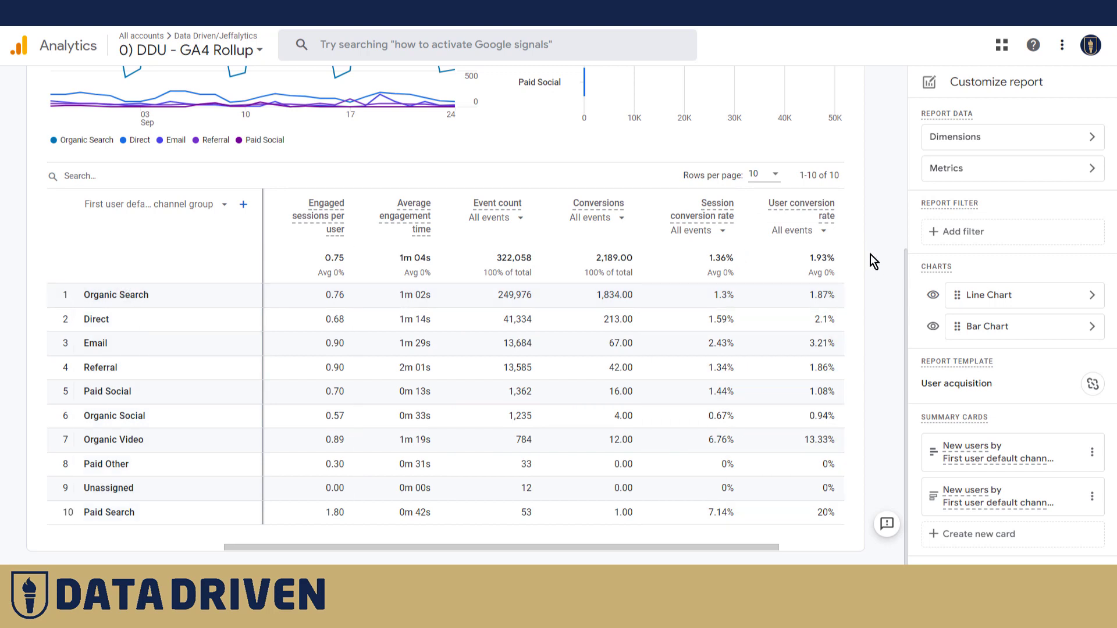
left_click(617, 220)
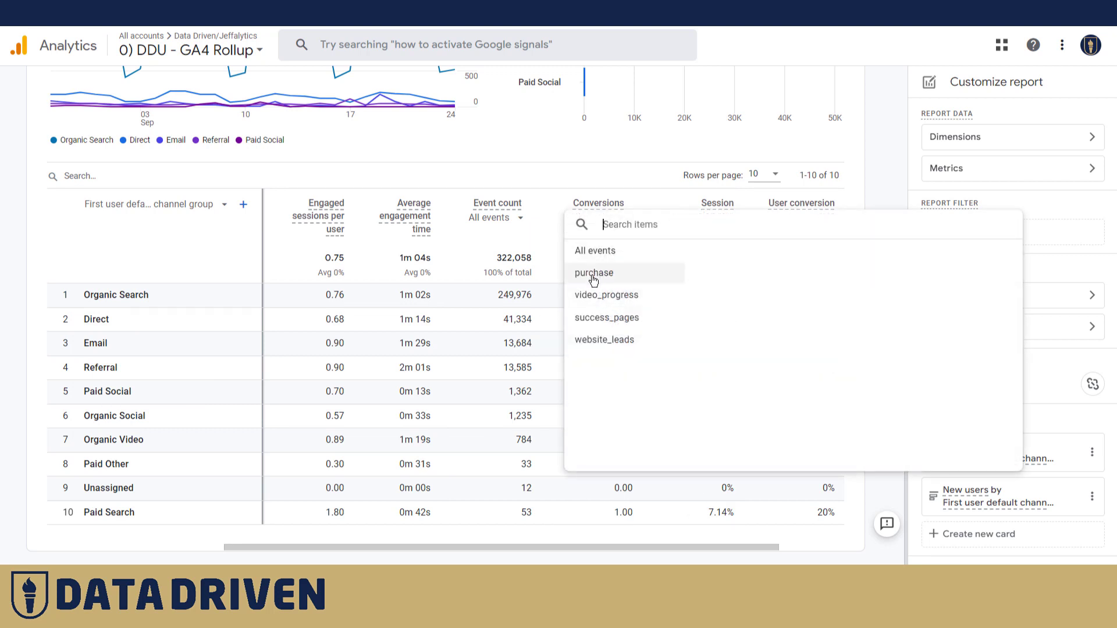
left_click(594, 319)
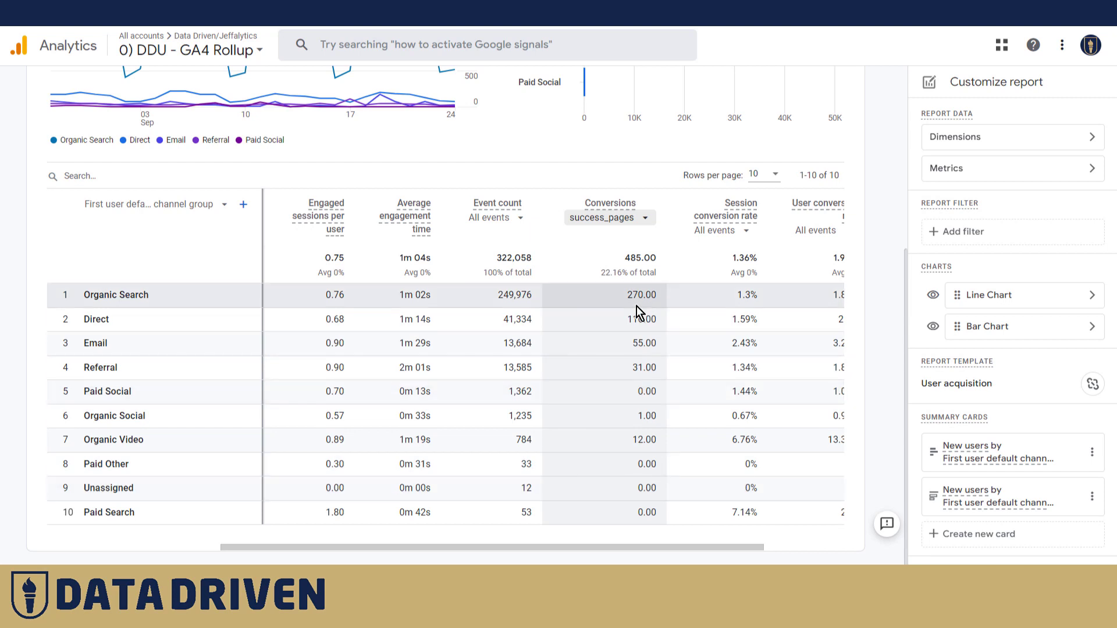
left_click(640, 218)
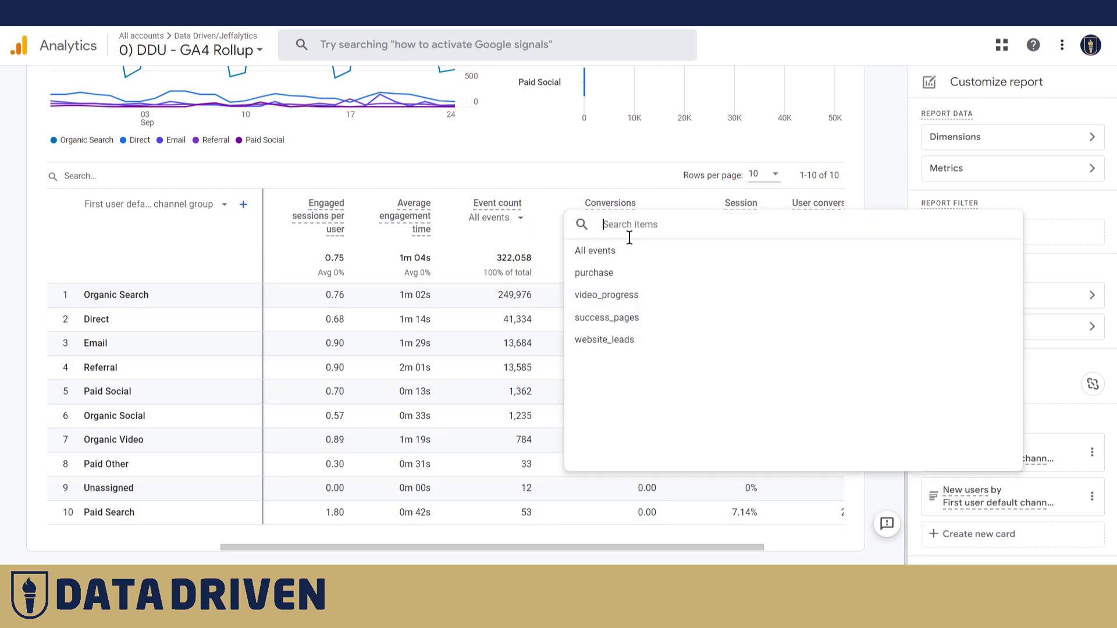
left_click(606, 295)
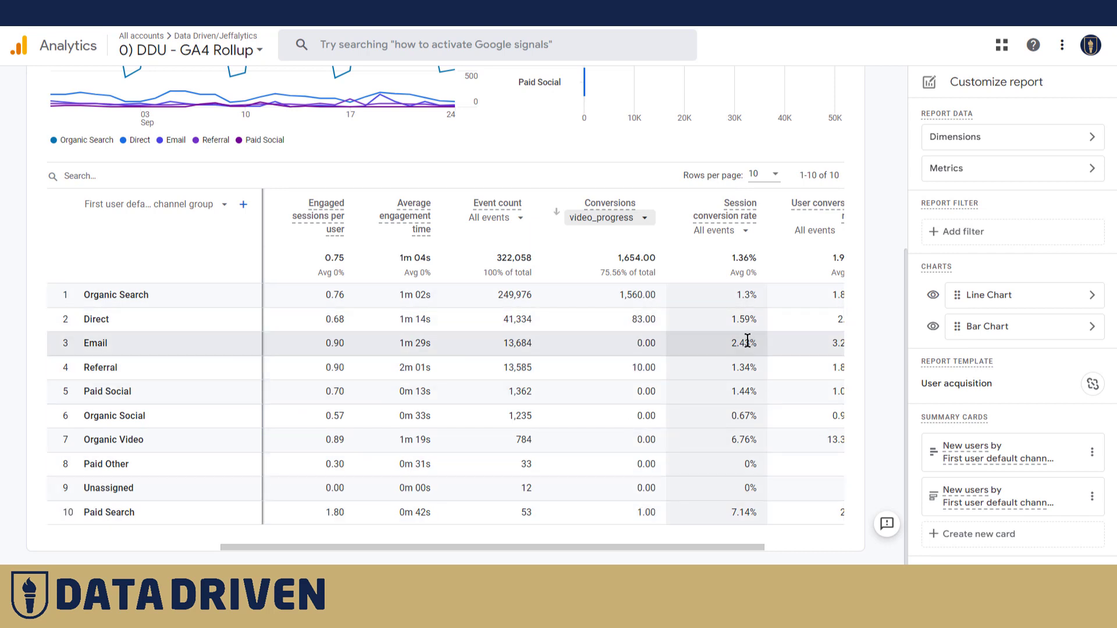
Base the Session conversion rate column on success_pages only, totalling 0.44%
left_click(734, 241)
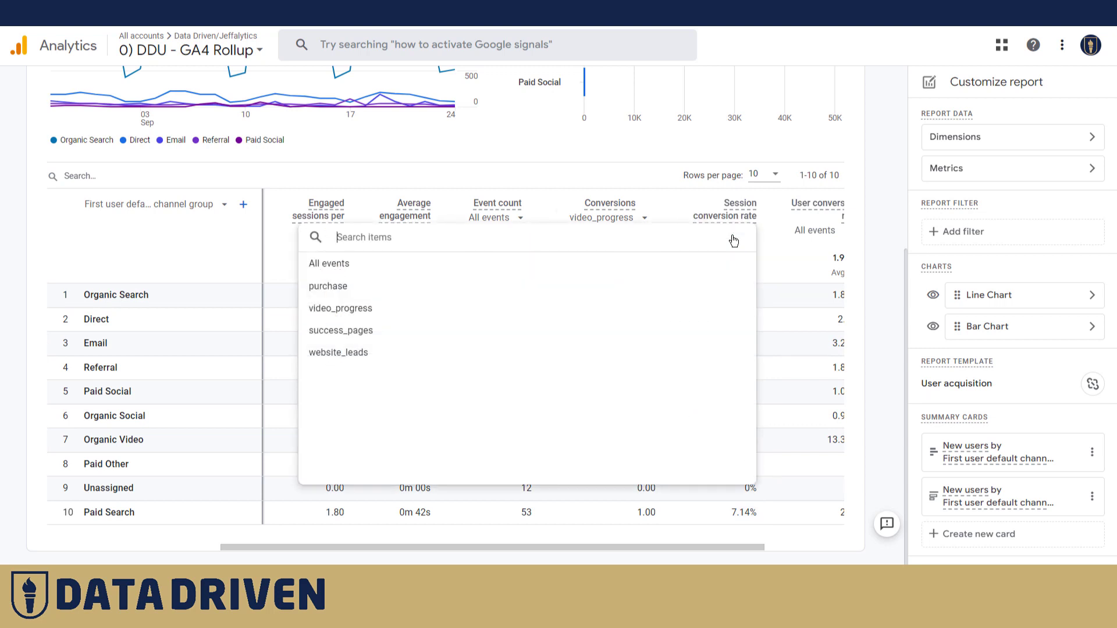
left_click(353, 330)
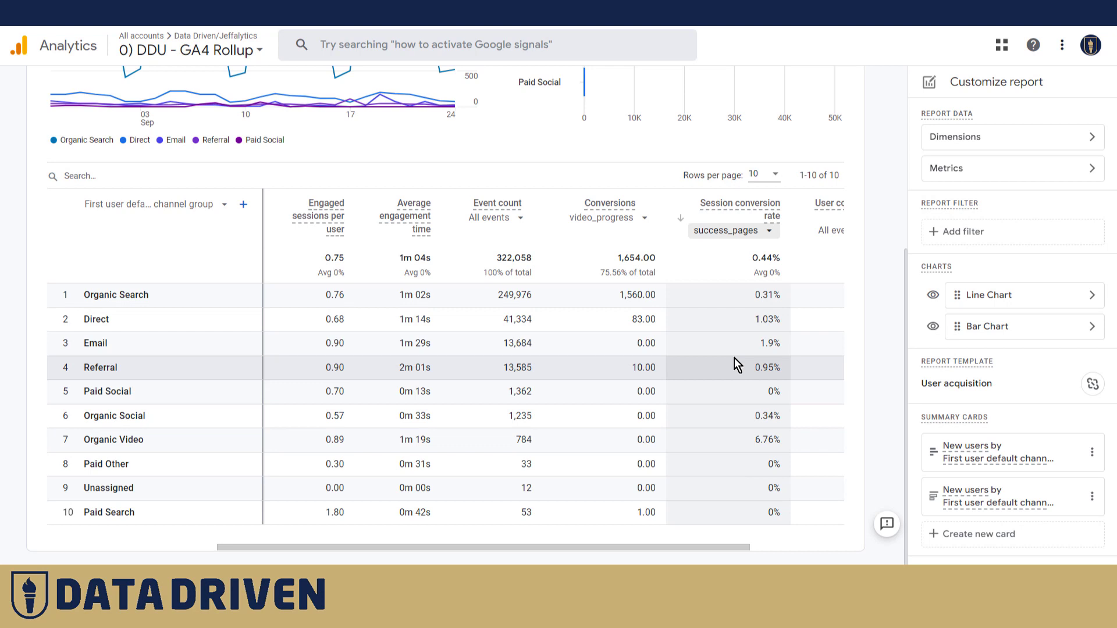
scroll(734, 358, "up", 5)
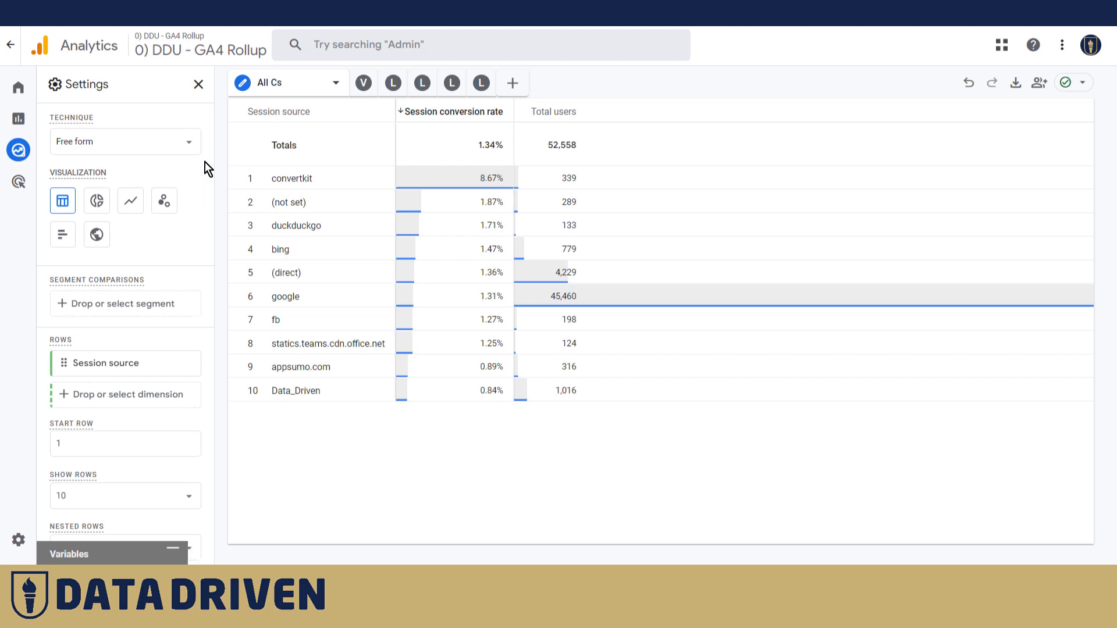
scroll(194, 239, "down", 1)
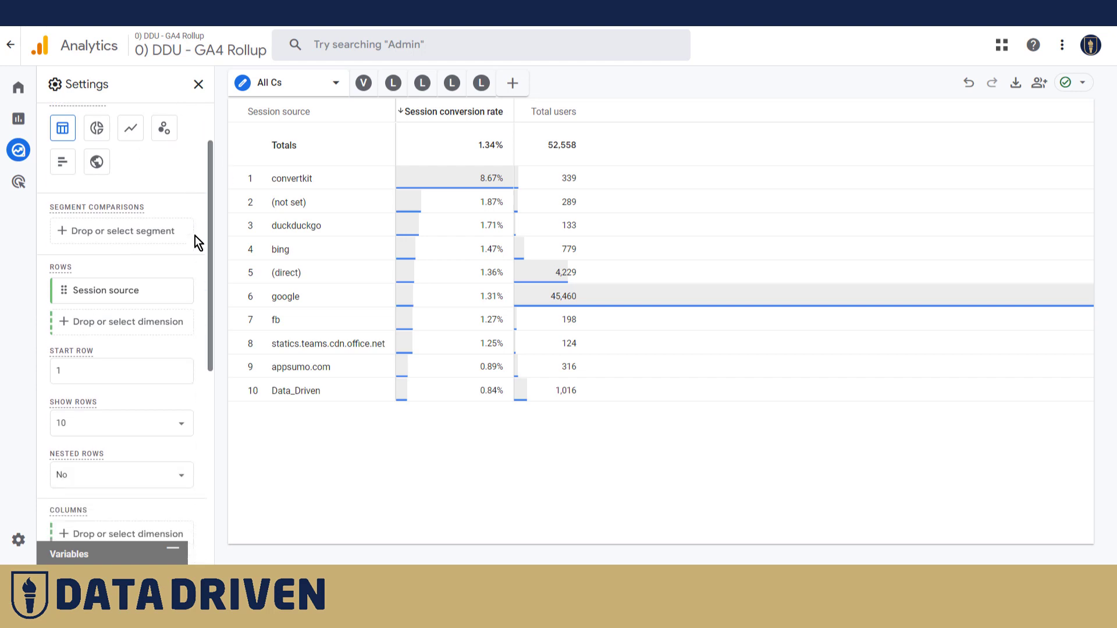
scroll(201, 239, "up", 1)
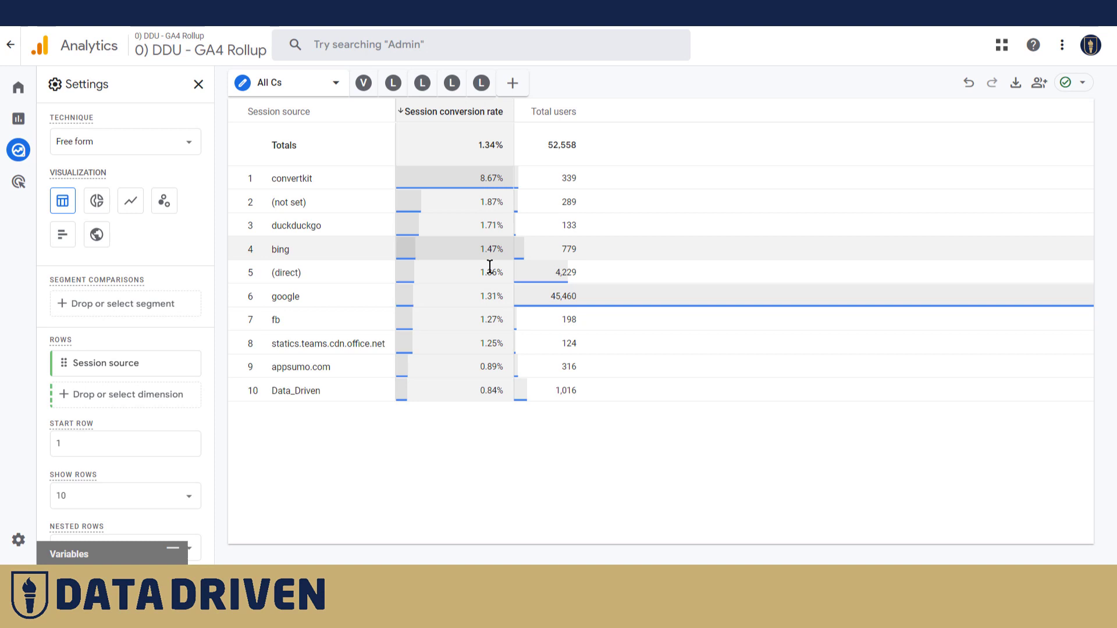
scroll(299, 208, "down", 5)
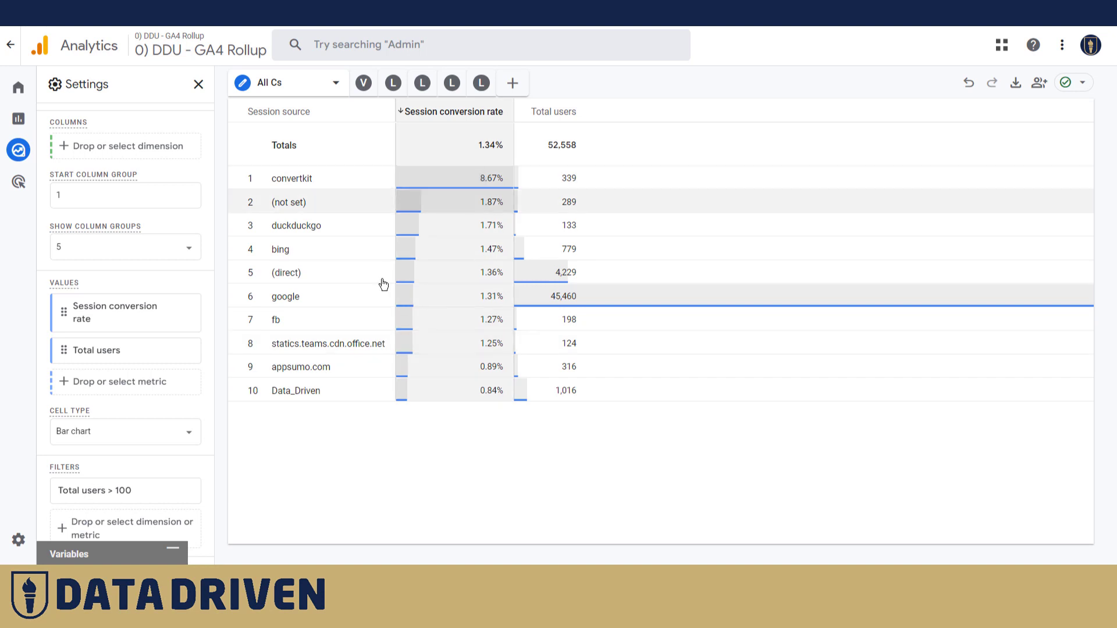
Filter the Video Cs ONLY table to Event name matching regex ^(session_start|video_progress)$
left_click(73, 528)
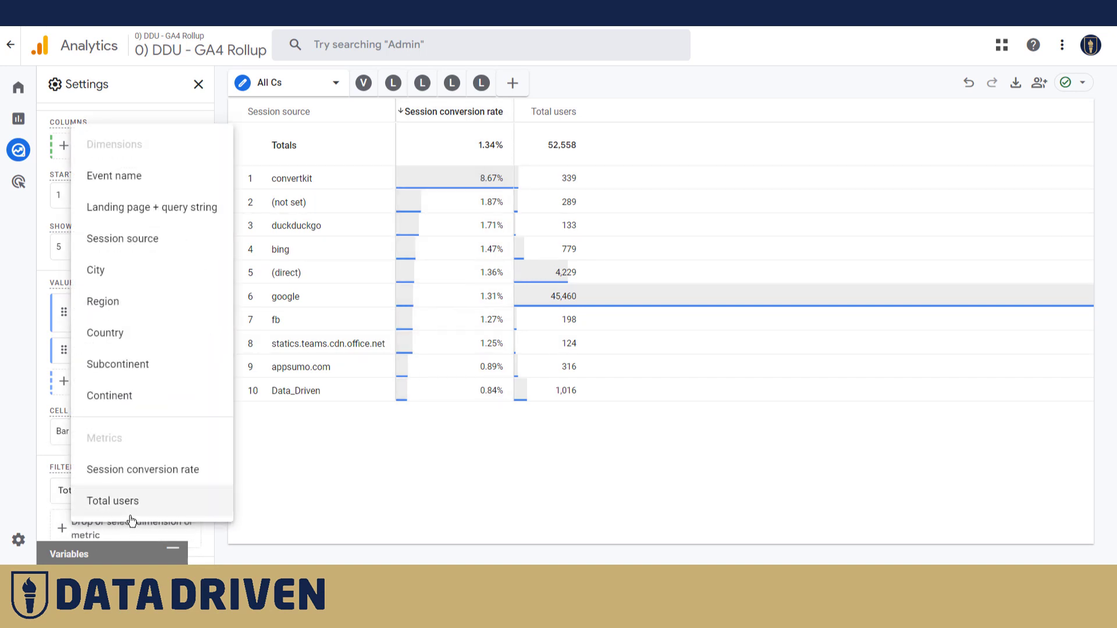
left_click(122, 177)
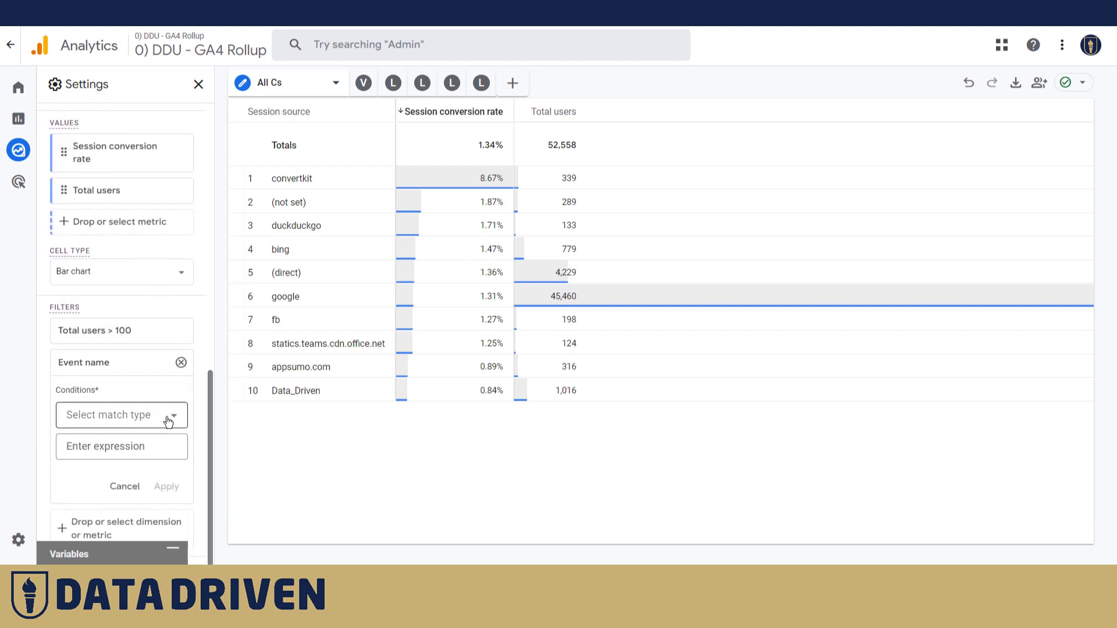
left_click(168, 420)
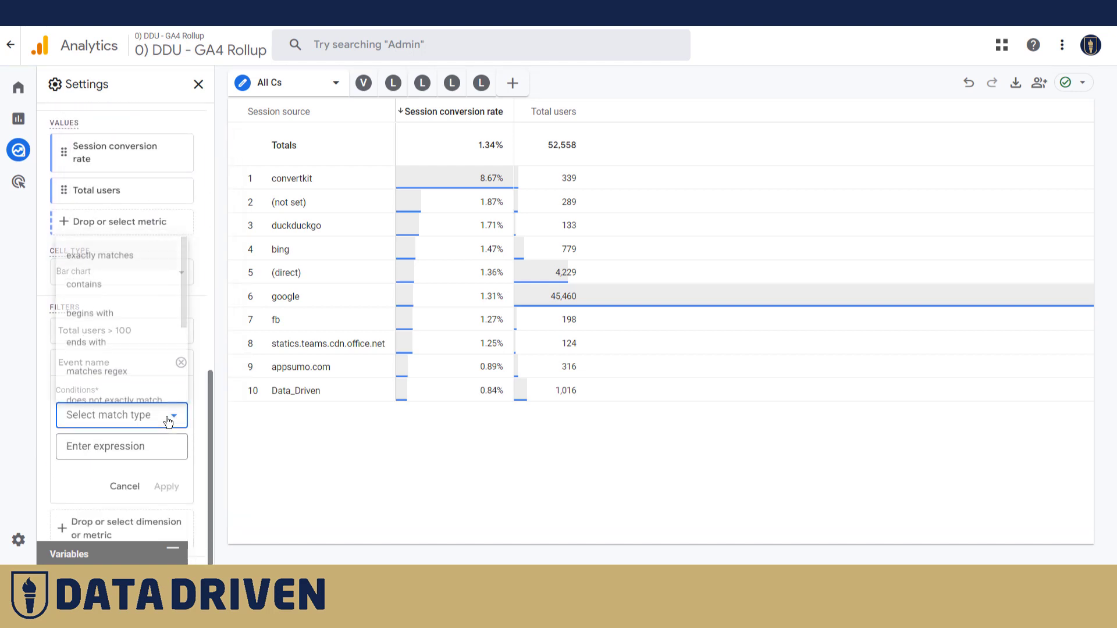
left_click(116, 369)
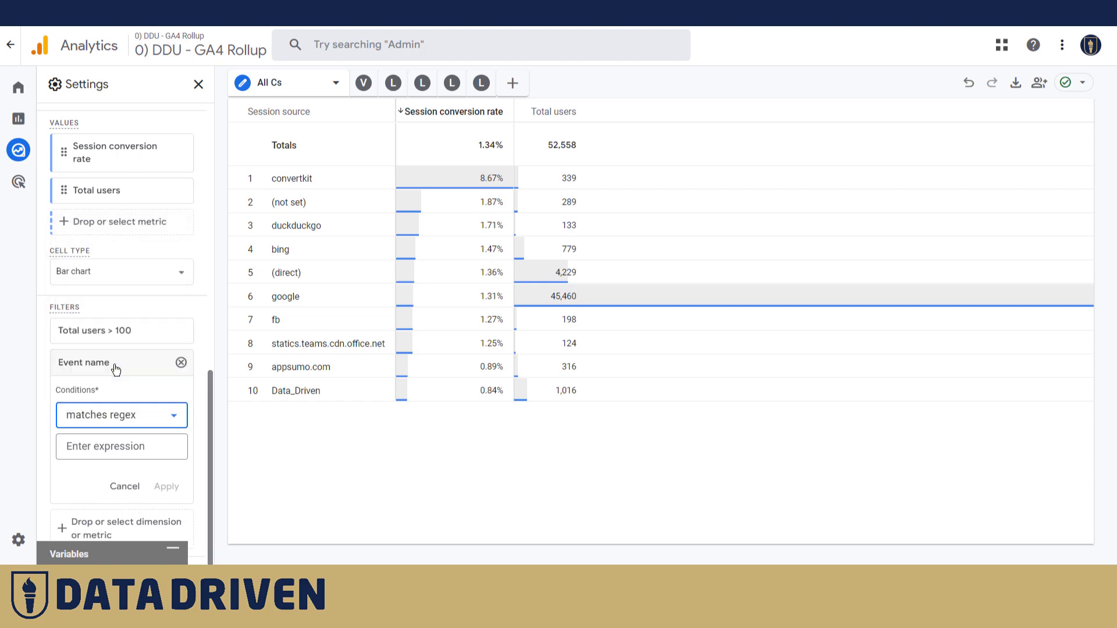
left_click(156, 450)
type("^(session_start|video_progress)$")
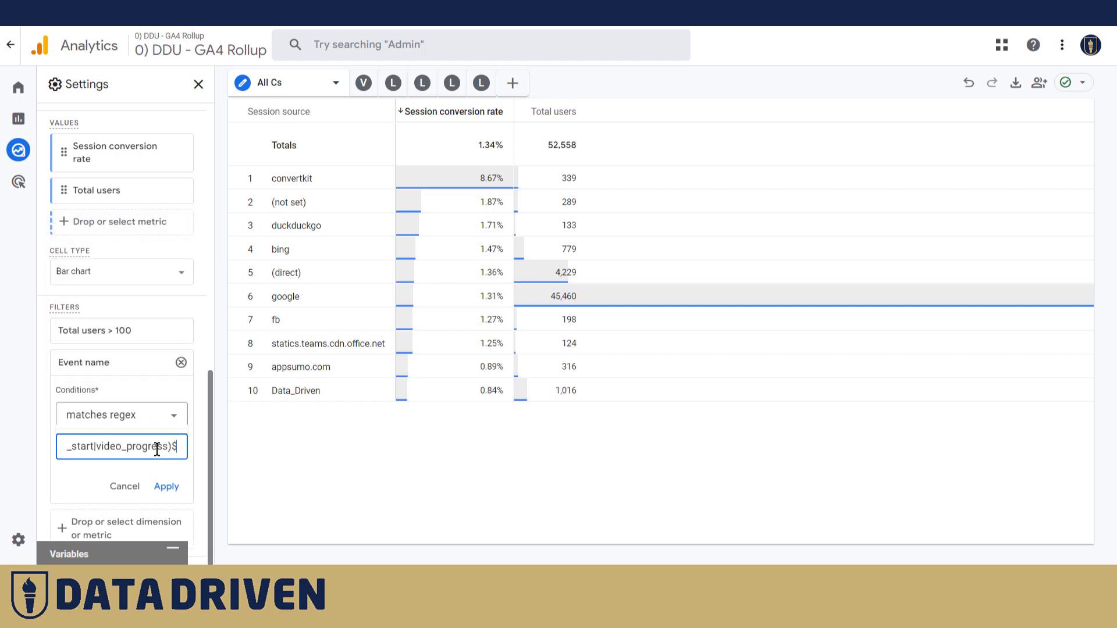
left_click(74, 447)
left_click_drag(74, 446, 135, 447)
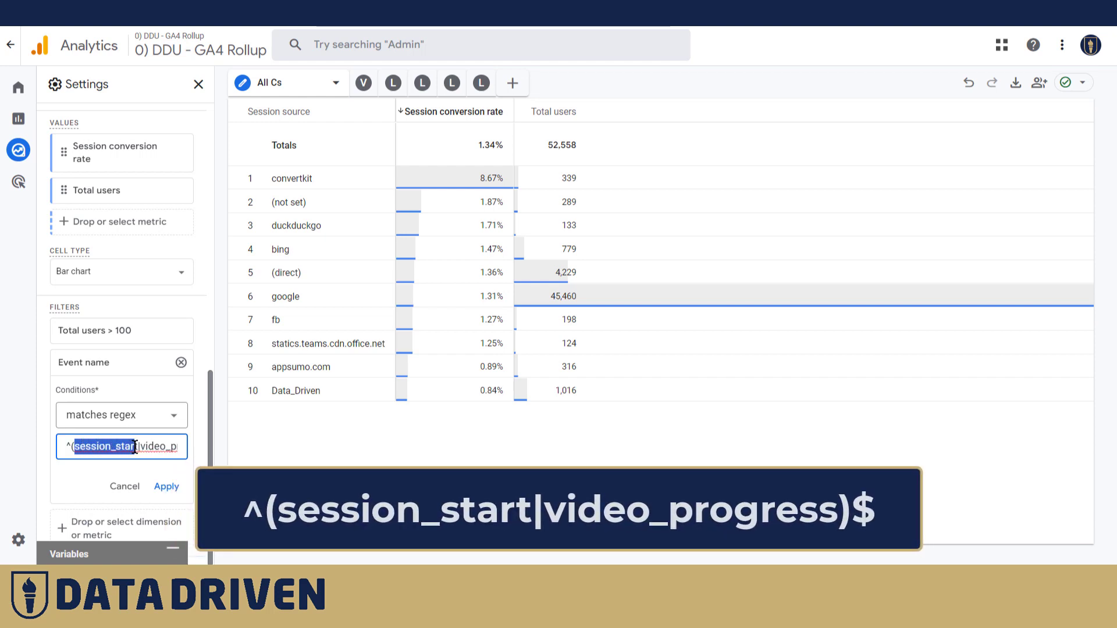
left_click_drag(163, 447, 178, 449)
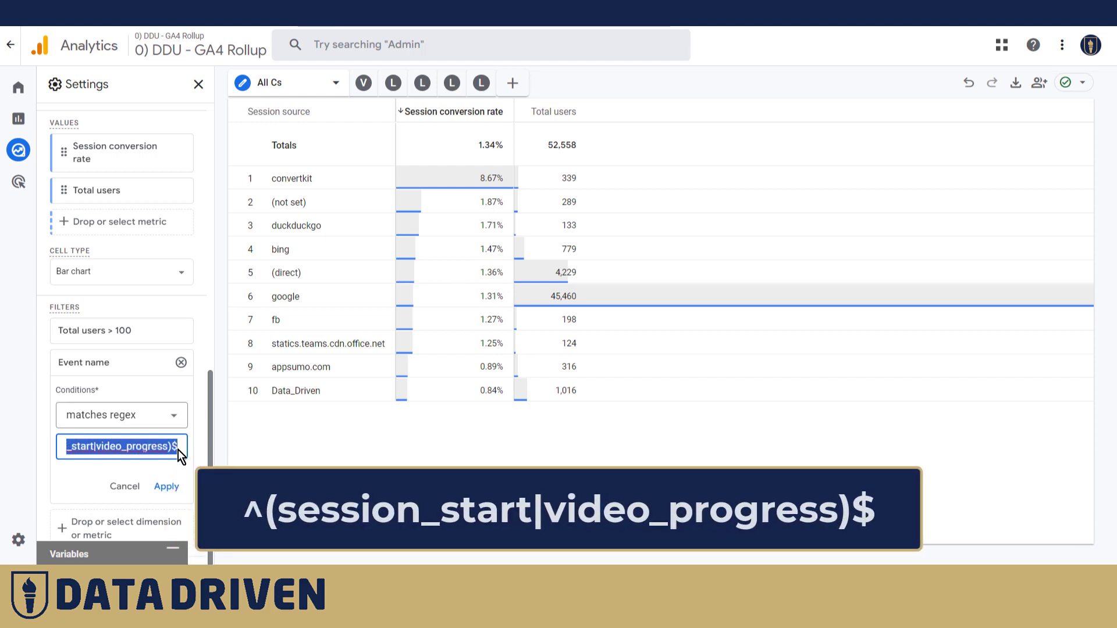
left_click(167, 449)
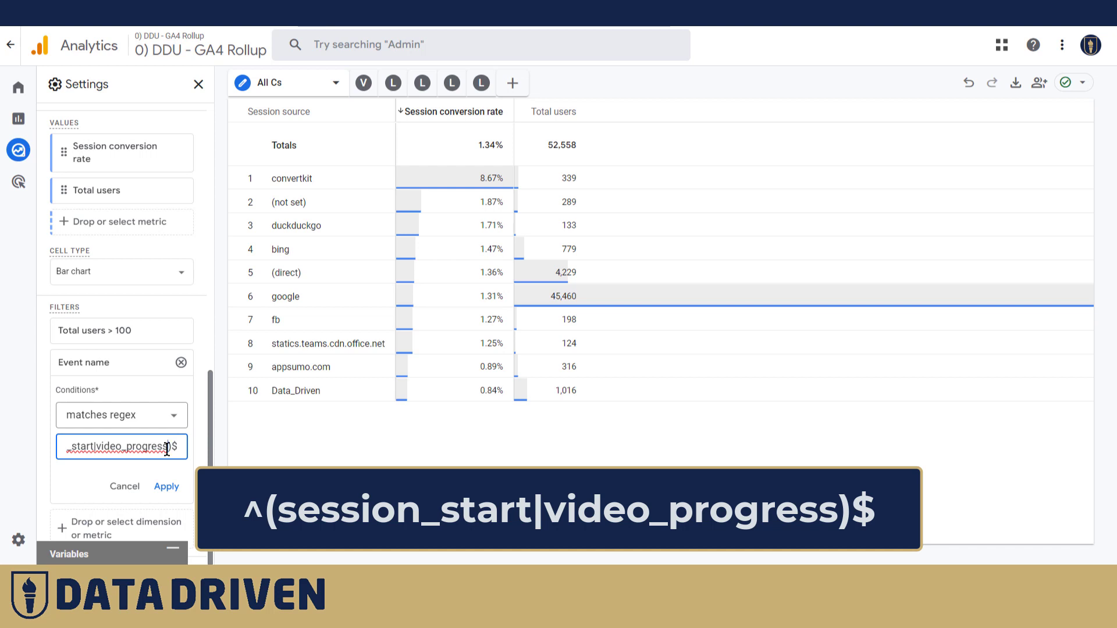
left_click(174, 488)
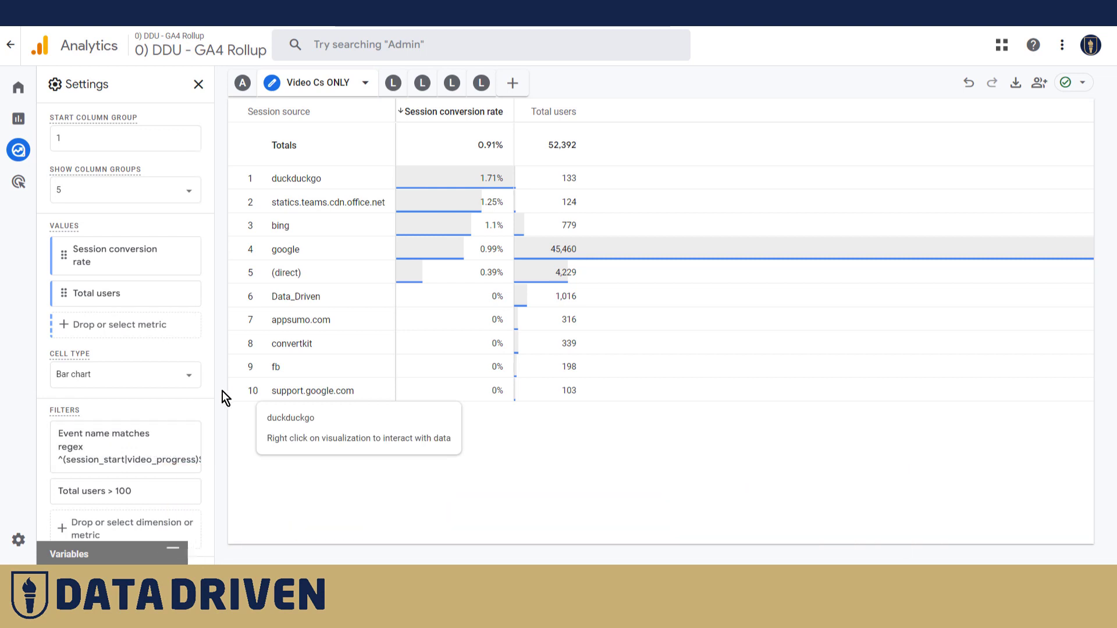
Show the LPs landing-page table, led by /ga4-behavior-flow-report/ at 8.83% session conversion rate
left_click(403, 85)
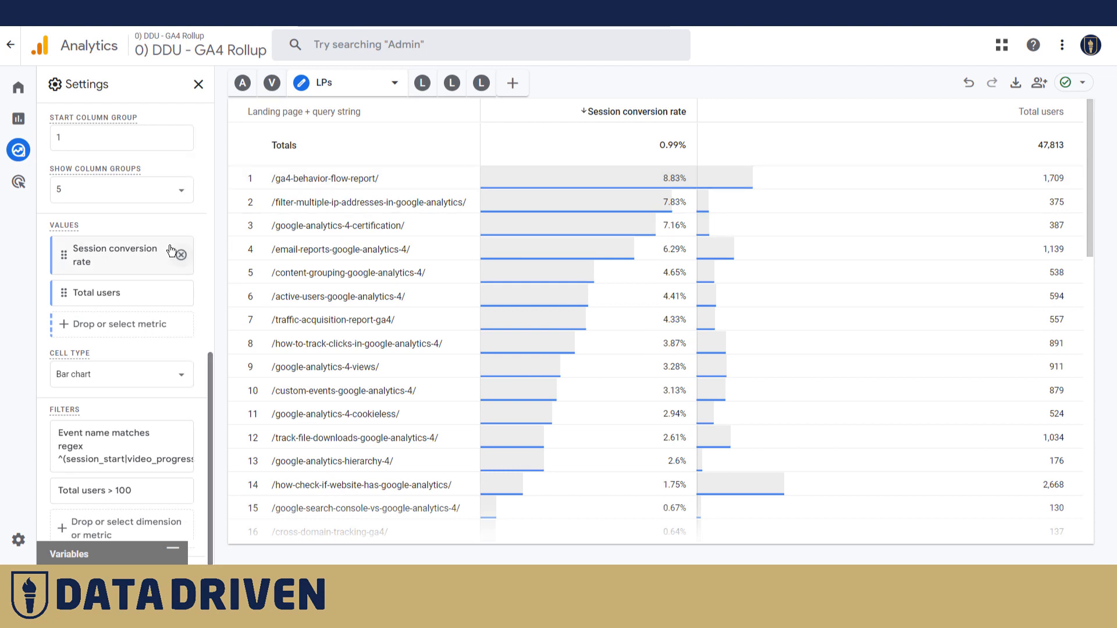
scroll(177, 248, "up", 15)
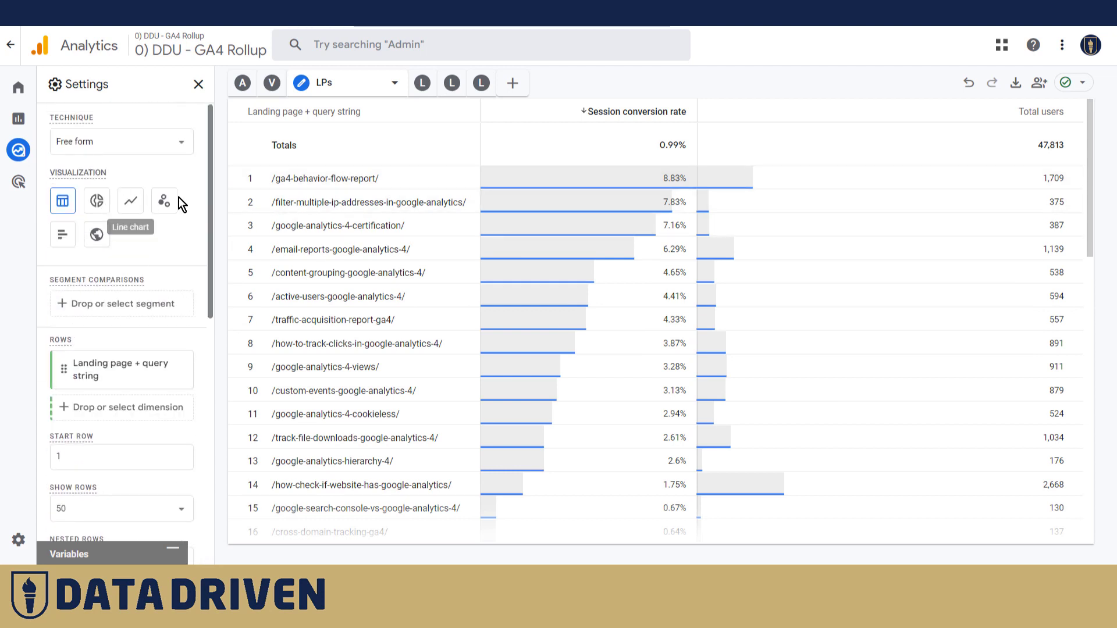
View landing pages as a Total users versus Session conversion rate scatter plot
left_click(434, 87)
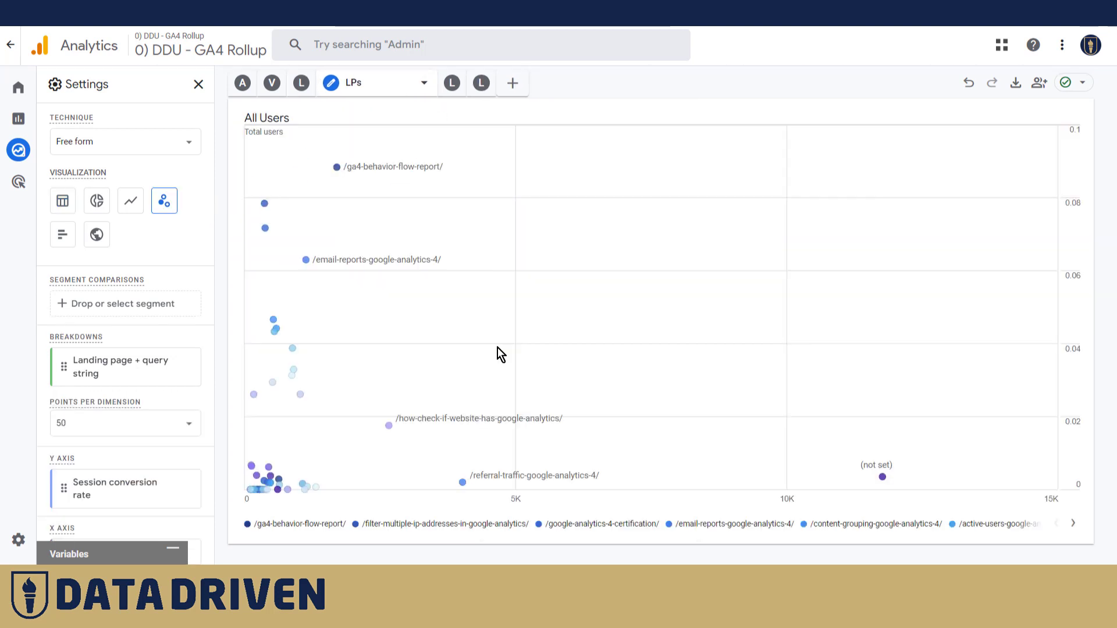
mouse_move(337, 170)
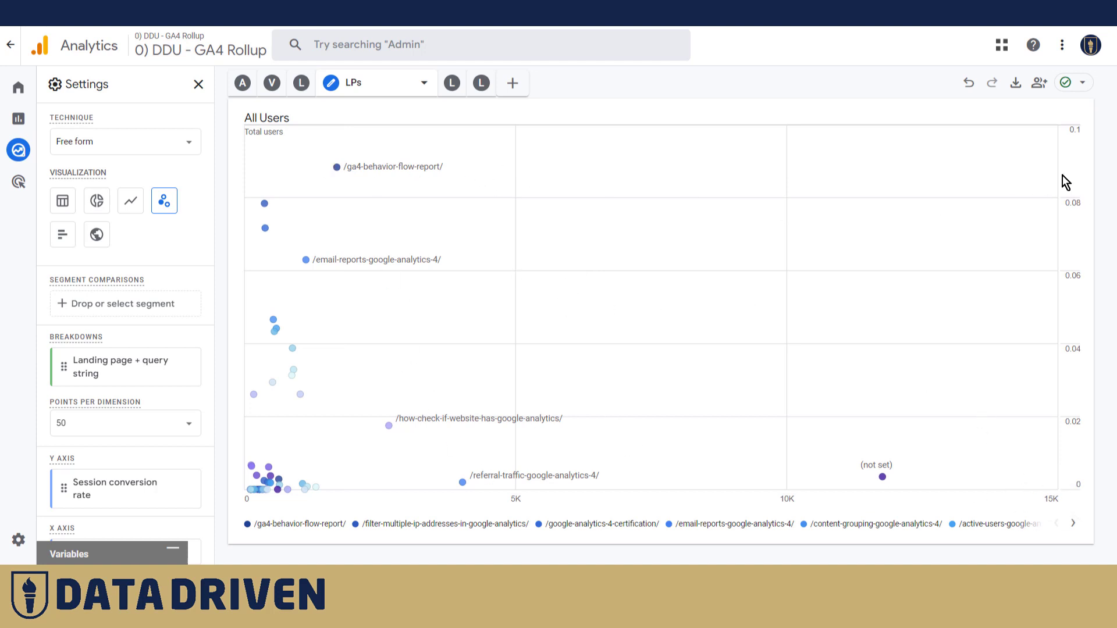
Look over the landing-page donut chart, then switch to the country geo map view
left_click(455, 86)
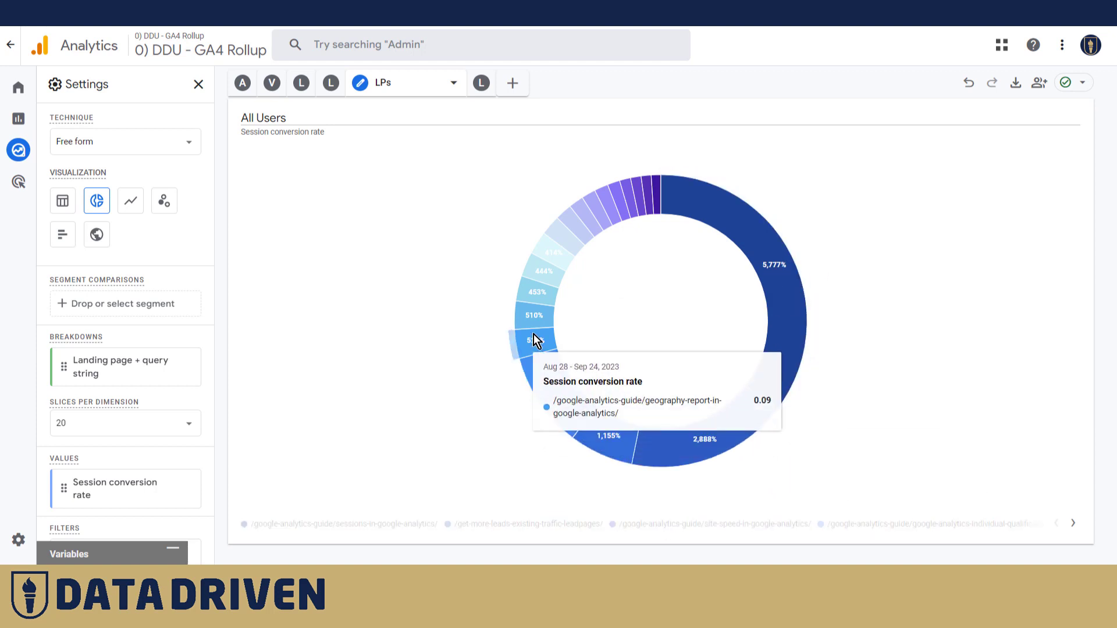
mouse_move(774, 268)
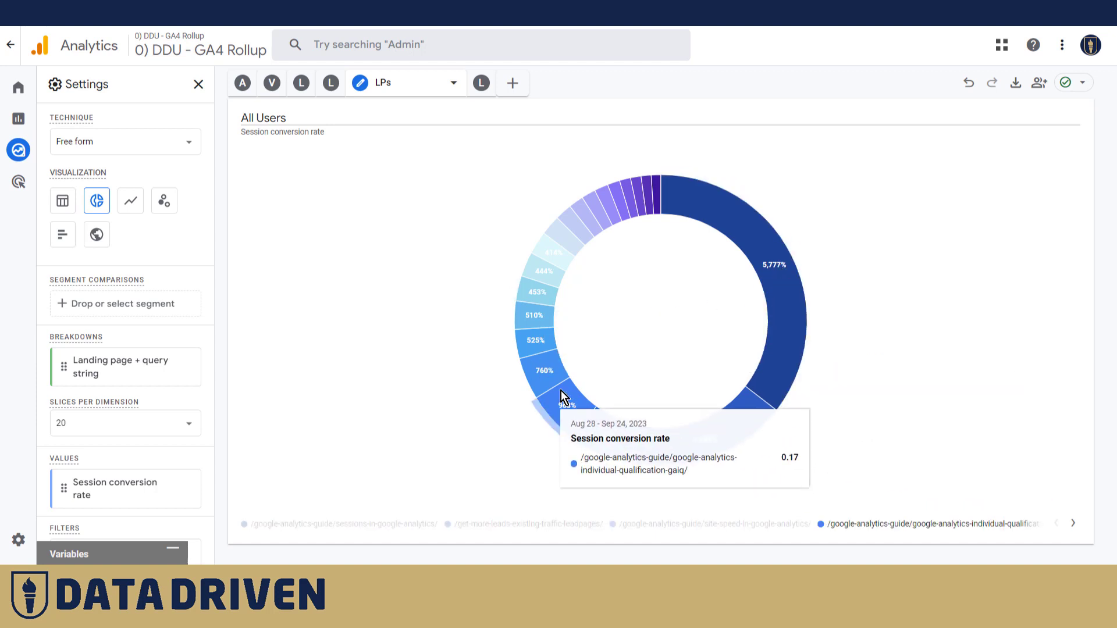
mouse_move(549, 377)
left_click(482, 87)
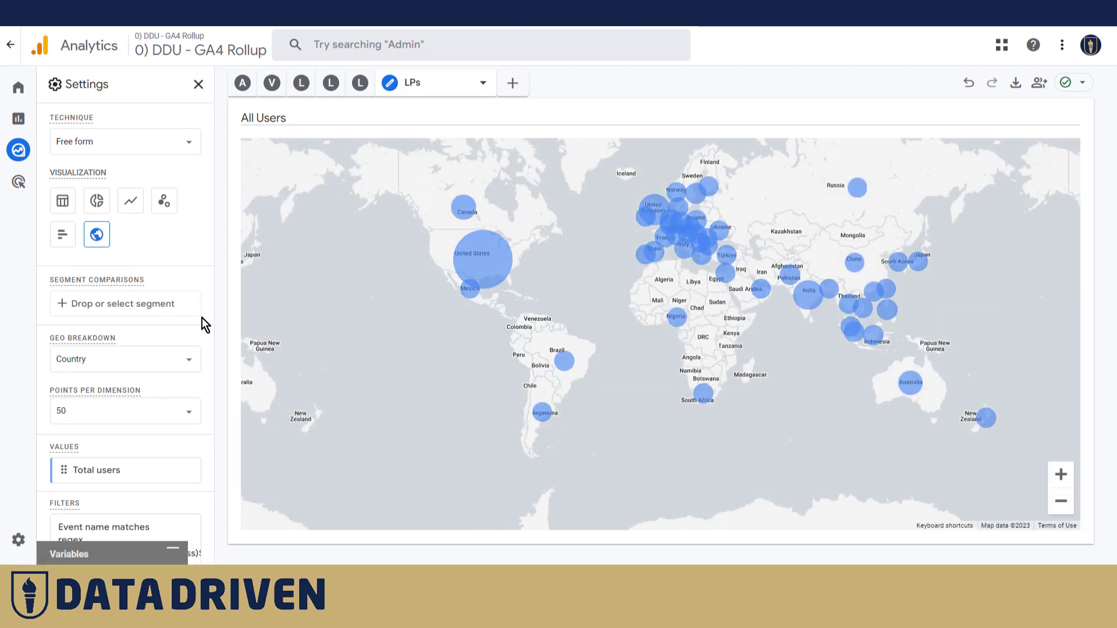
Inspect country bubbles showing Total users for the session_start and video_progress regex filter
scroll(167, 342, "down", 3)
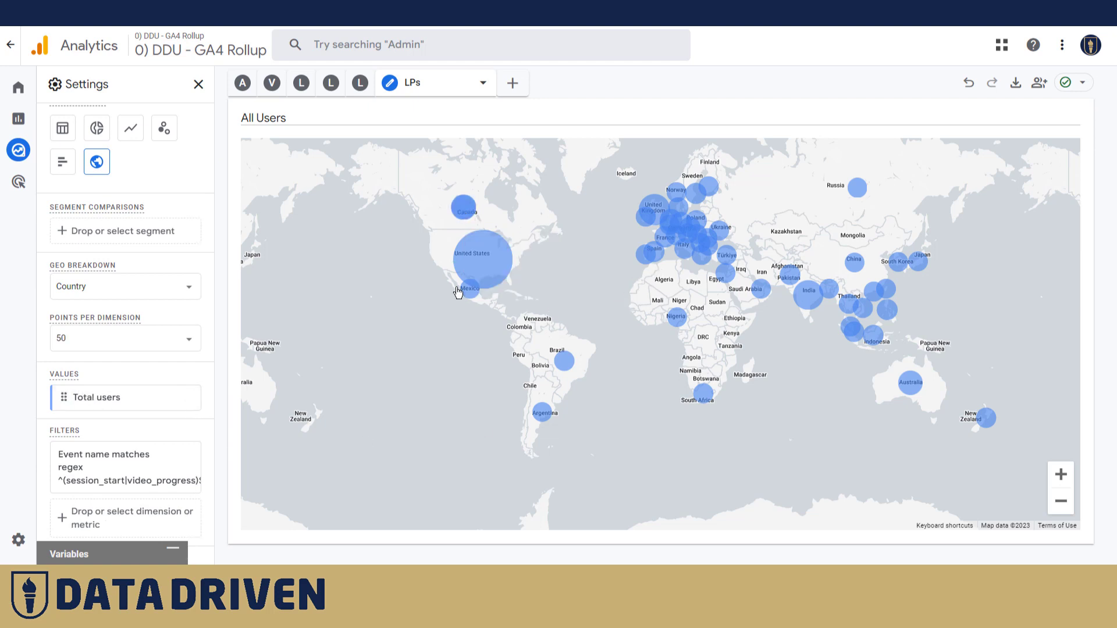
mouse_move(568, 370)
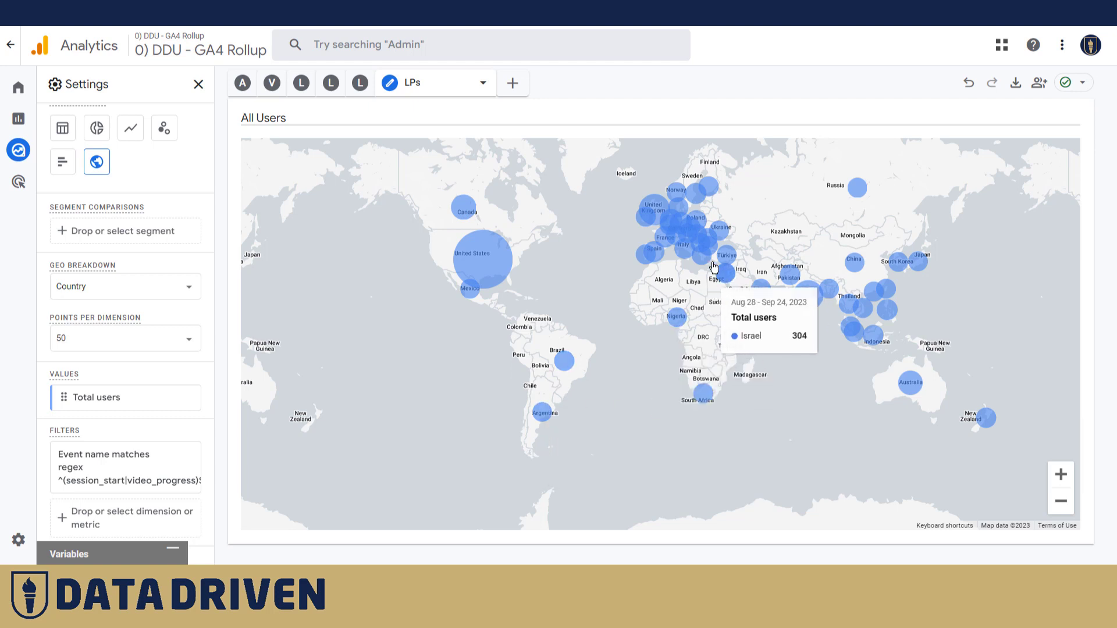
mouse_move(716, 239)
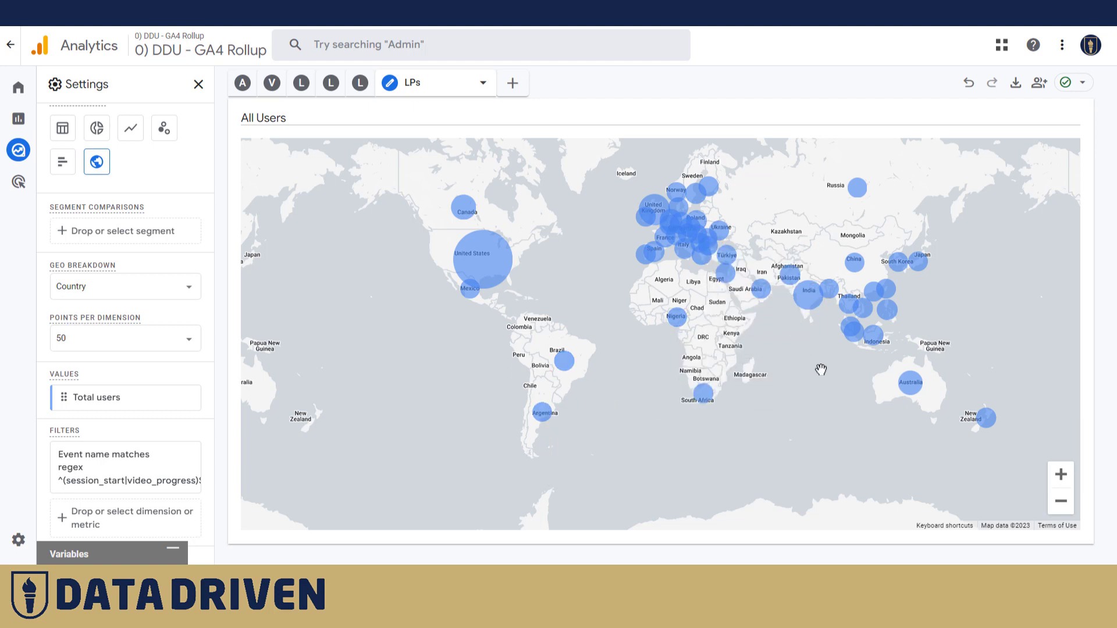